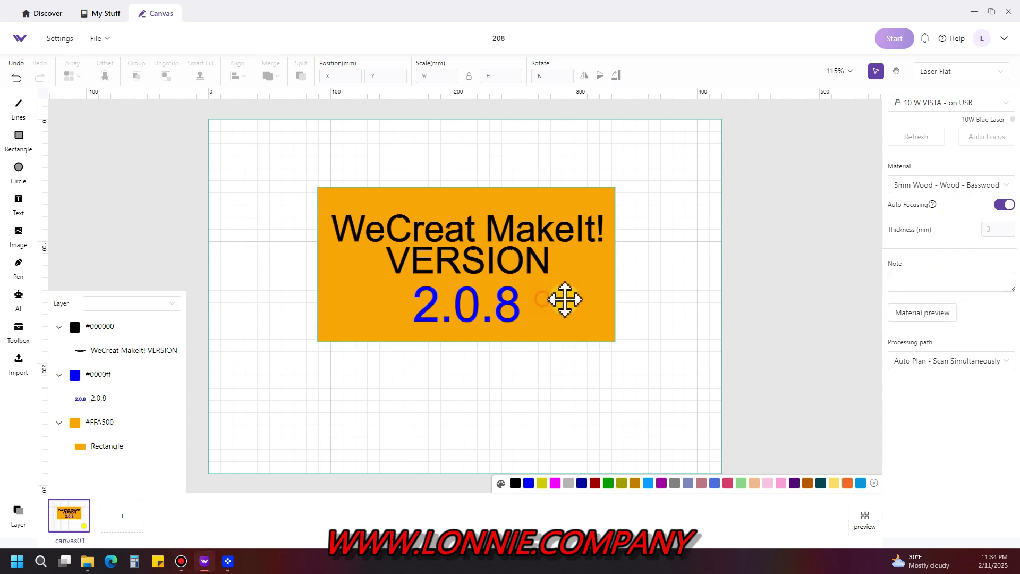
# Select the orange rectangle to show its 100% power, 158 mm/s fill engrave settings and preview chart.
pyautogui.click(563, 300)
pyautogui.scroll(-2, 965, 266)
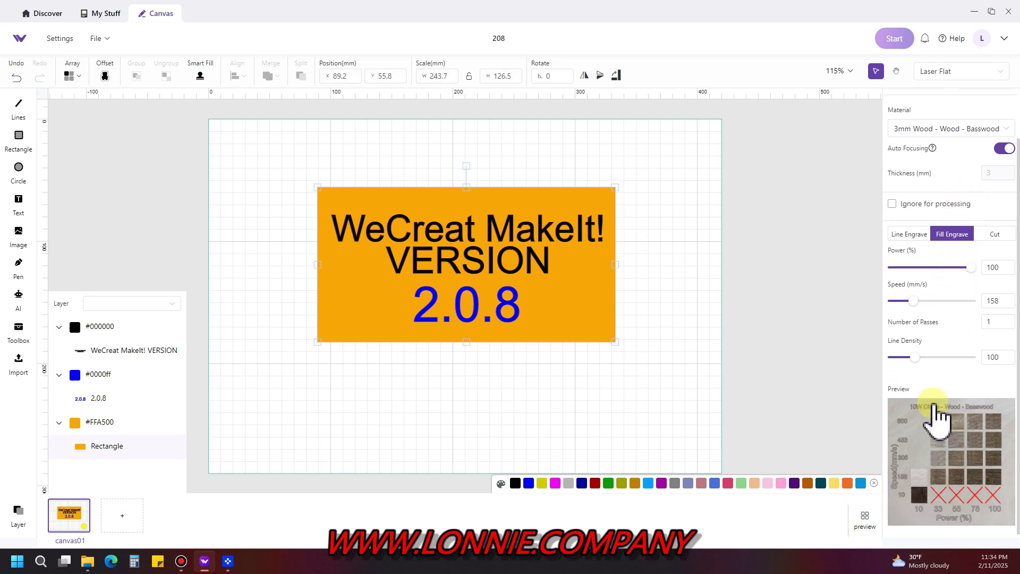
pyautogui.scroll(2, 940, 372)
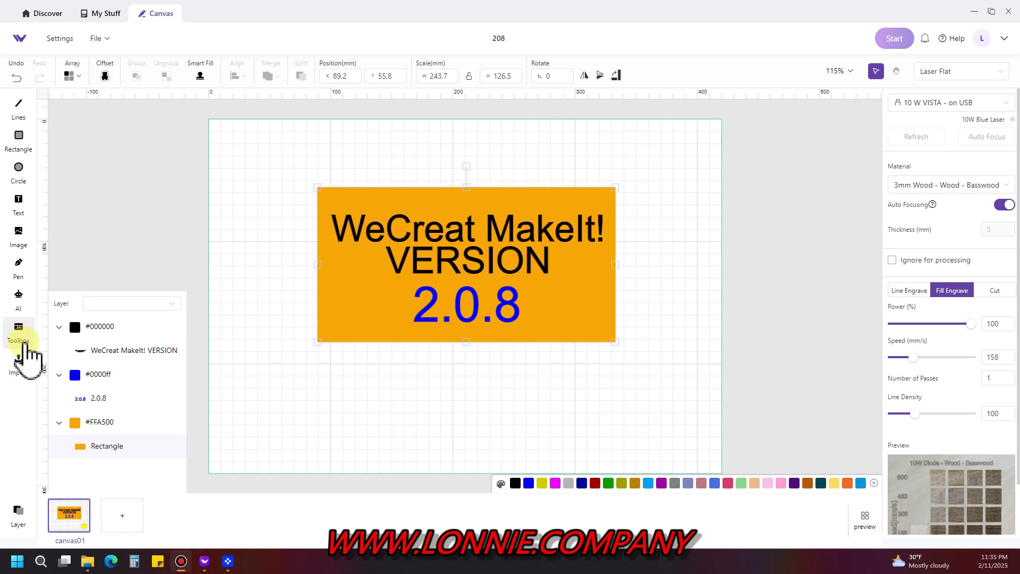
# Marquee-select every object on the canvas and delete it.
pyautogui.click(18, 328)
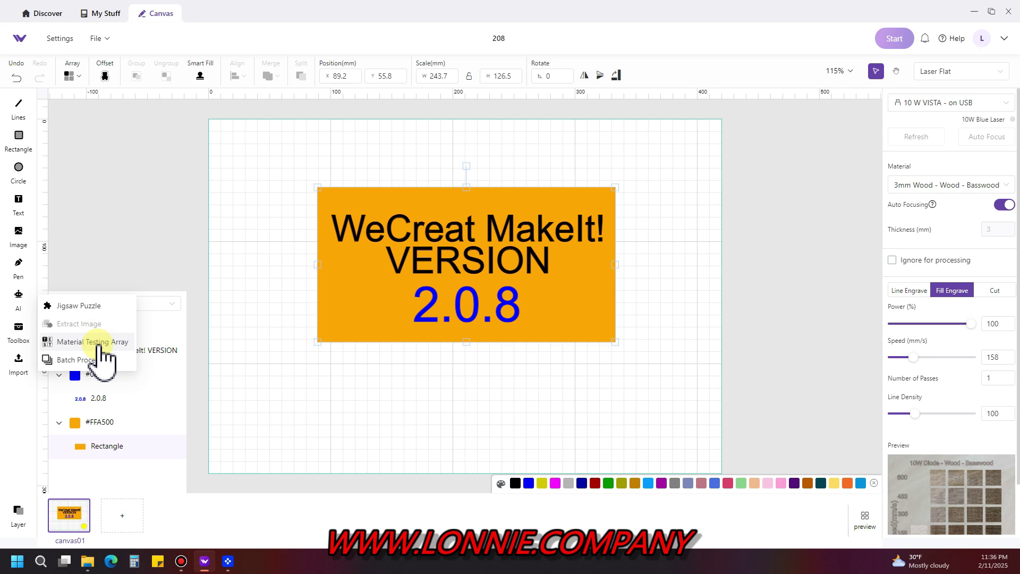
pyautogui.moveTo(276, 165); pyautogui.dragTo(683, 378)
pyautogui.press('Delete')
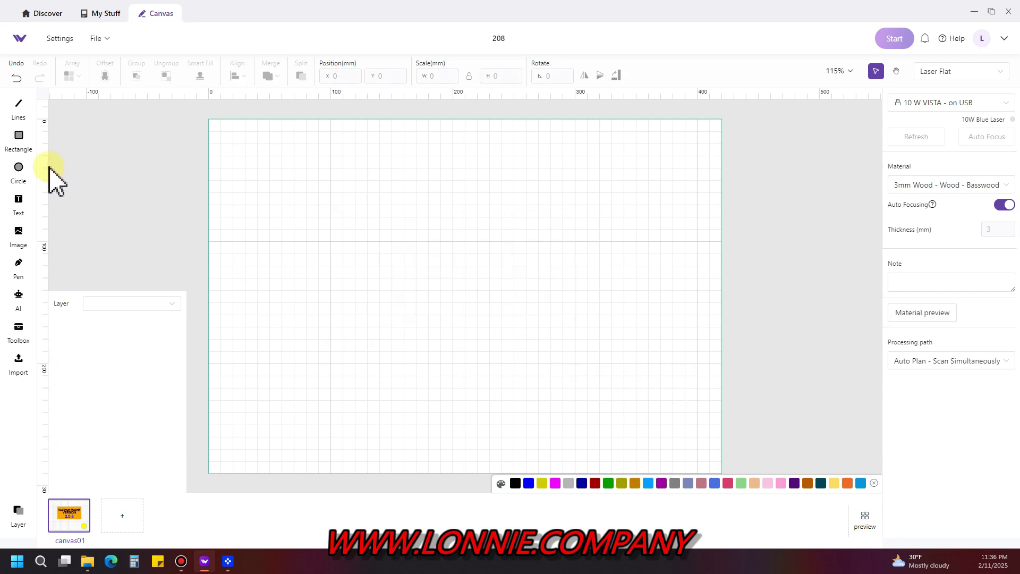
# Draw a small test rectangle, view its Array options, delete it, and launch Material Testing Array.
pyautogui.click(18, 136)
pyautogui.moveTo(286, 185)
pyautogui.mouseDown()
pyautogui.moveTo(310, 220)
pyautogui.moveTo(306, 206)
pyautogui.mouseUp()
pyautogui.click(78, 75)
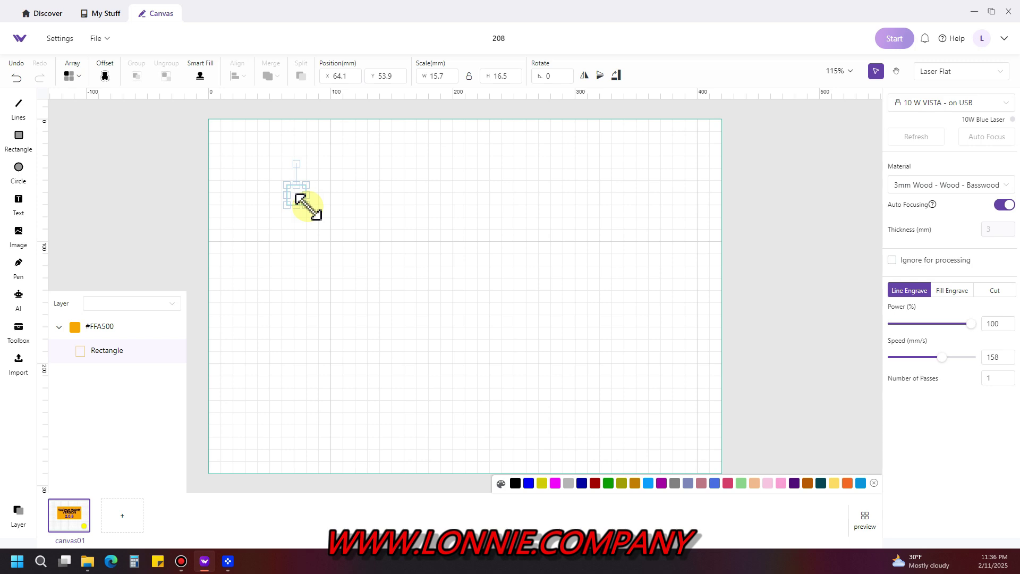
pyautogui.press('Delete')
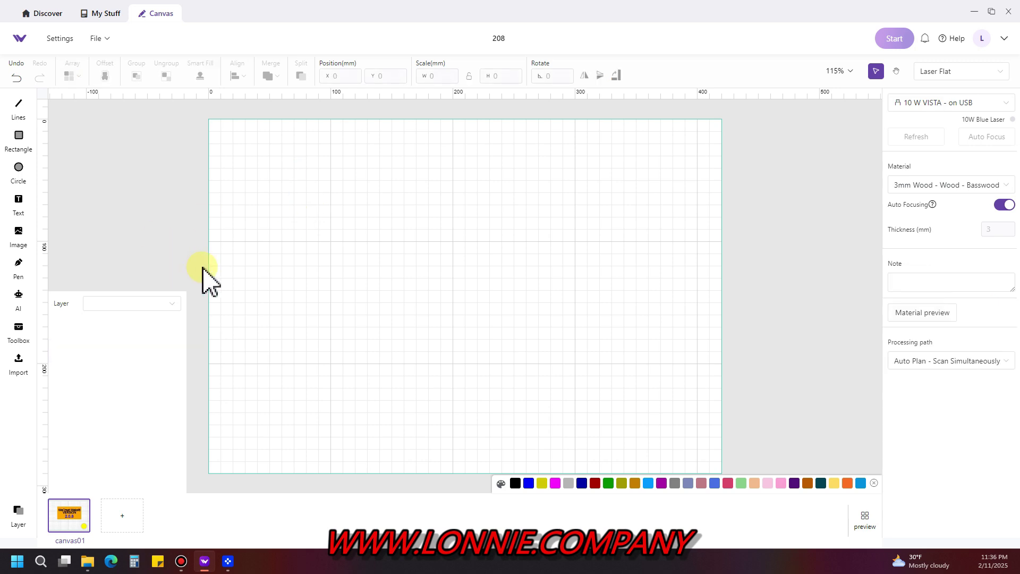
pyautogui.click(23, 329)
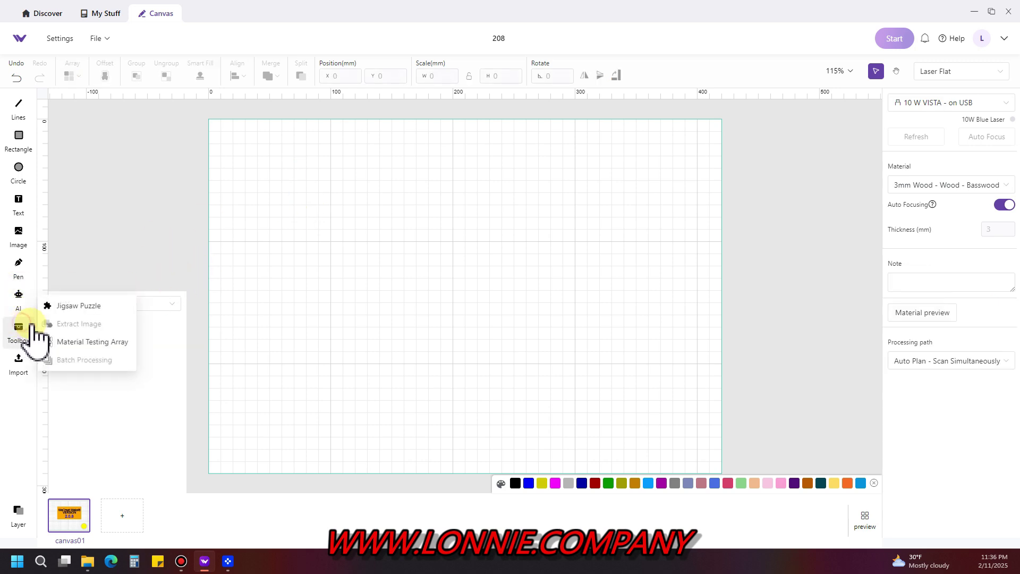
pyautogui.click(93, 341)
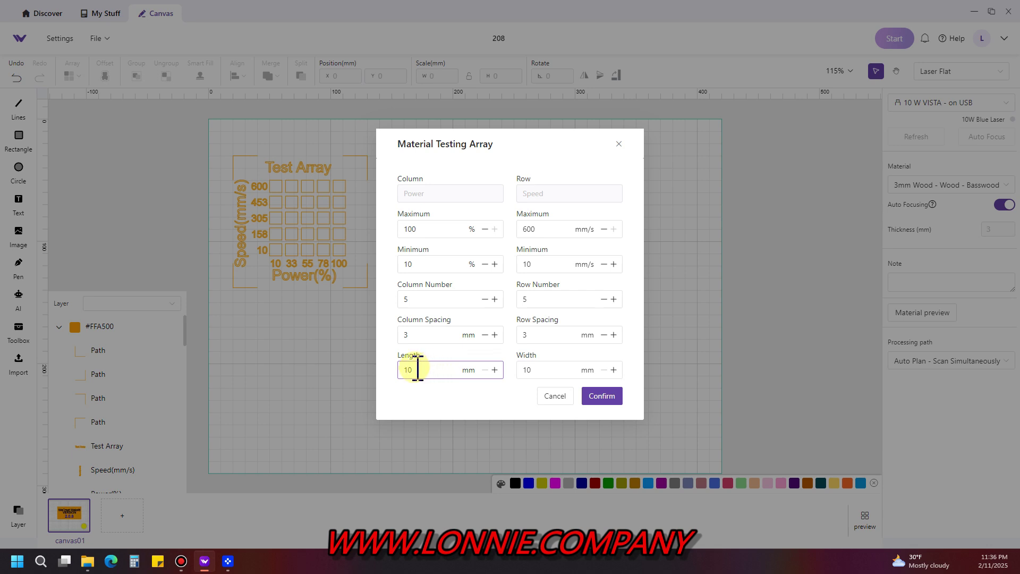
# Raise the test cell length to 18 mm and width to 14 mm, then confirm the array.
pyautogui.click(495, 370)
pyautogui.click(495, 370)
pyautogui.click(494, 370)
pyautogui.click(495, 370)
pyautogui.click(495, 370)
pyautogui.click(494, 370)
pyautogui.click(495, 370)
pyautogui.click(495, 370)
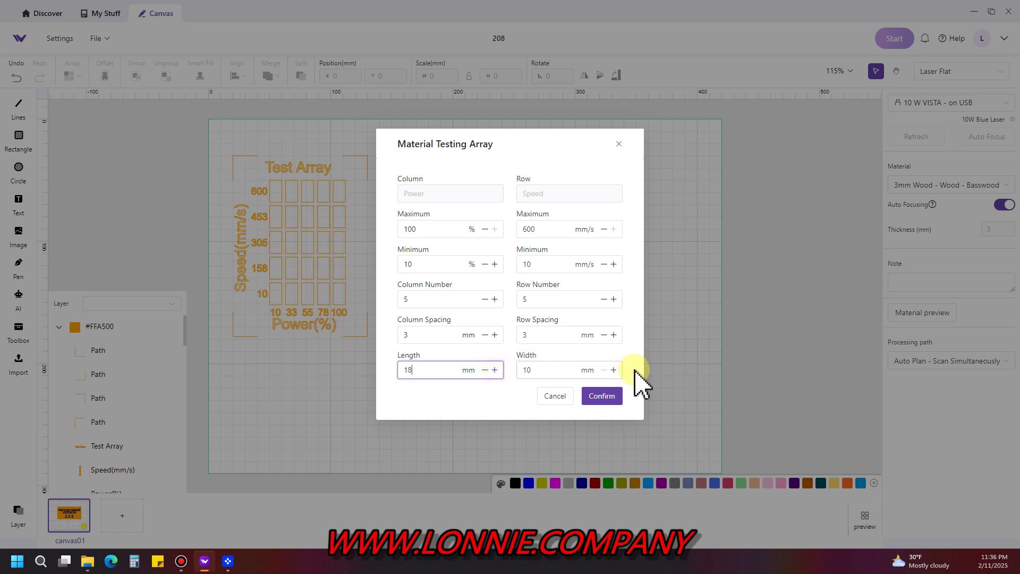
pyautogui.click(614, 370)
pyautogui.click(615, 370)
pyautogui.click(615, 370)
pyautogui.click(615, 370)
pyautogui.click(615, 369)
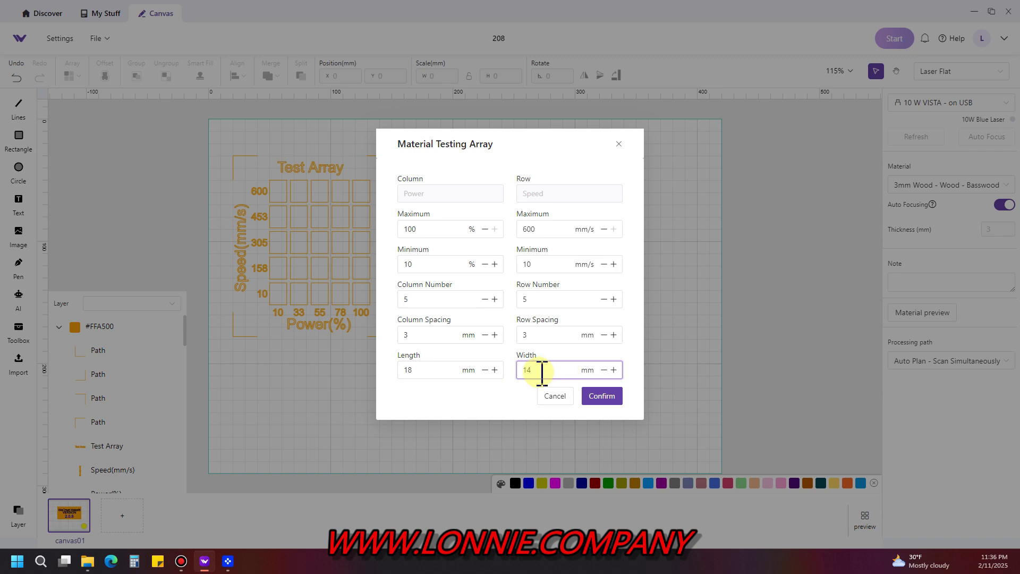
pyautogui.click(591, 396)
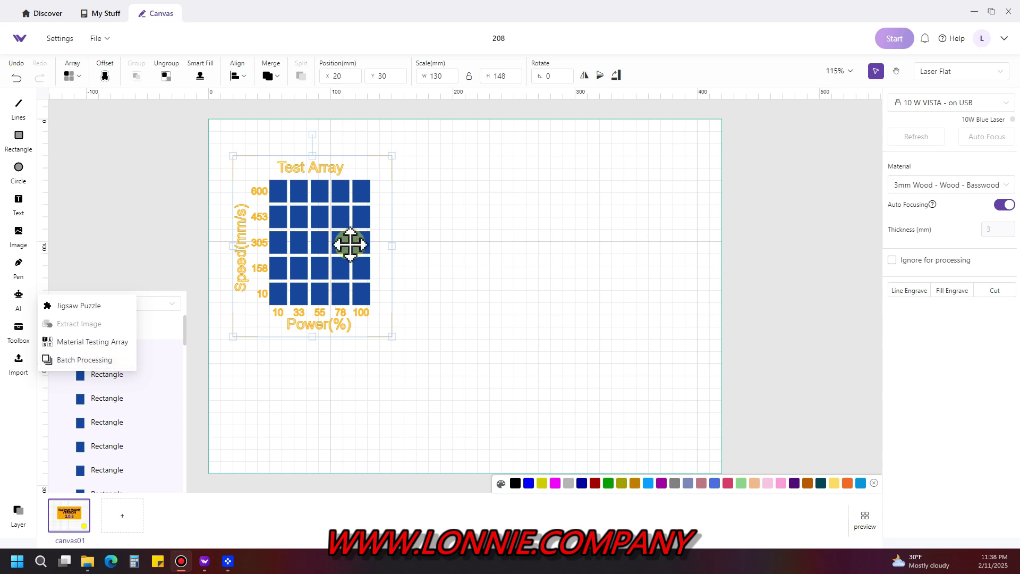
# Reposition the test array and shrink it to about 61 × 72 mm, then launch Batch Processing past its notice.
pyautogui.moveTo(322, 229); pyautogui.dragTo(422, 248)
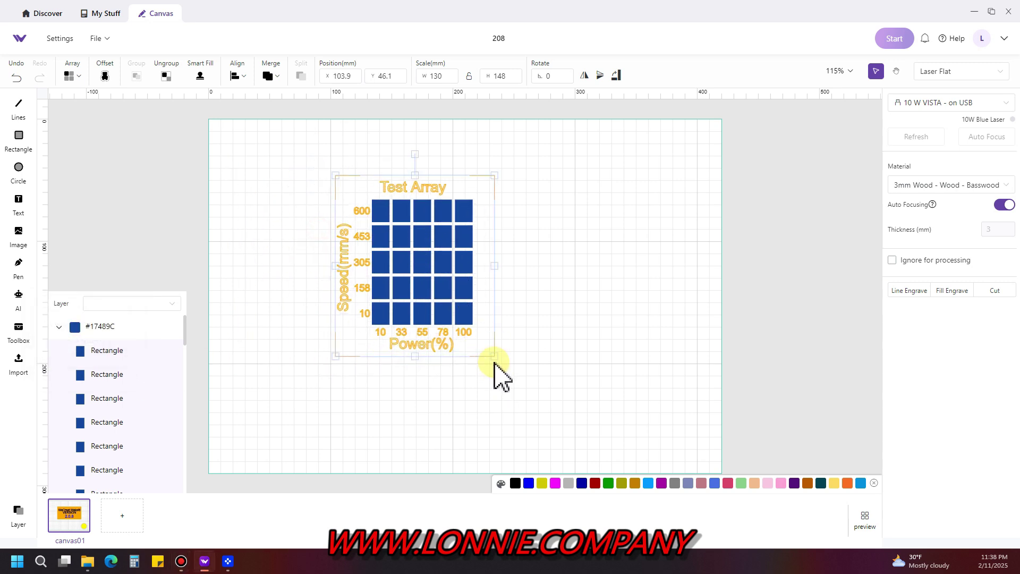
pyautogui.moveTo(489, 353); pyautogui.dragTo(410, 263)
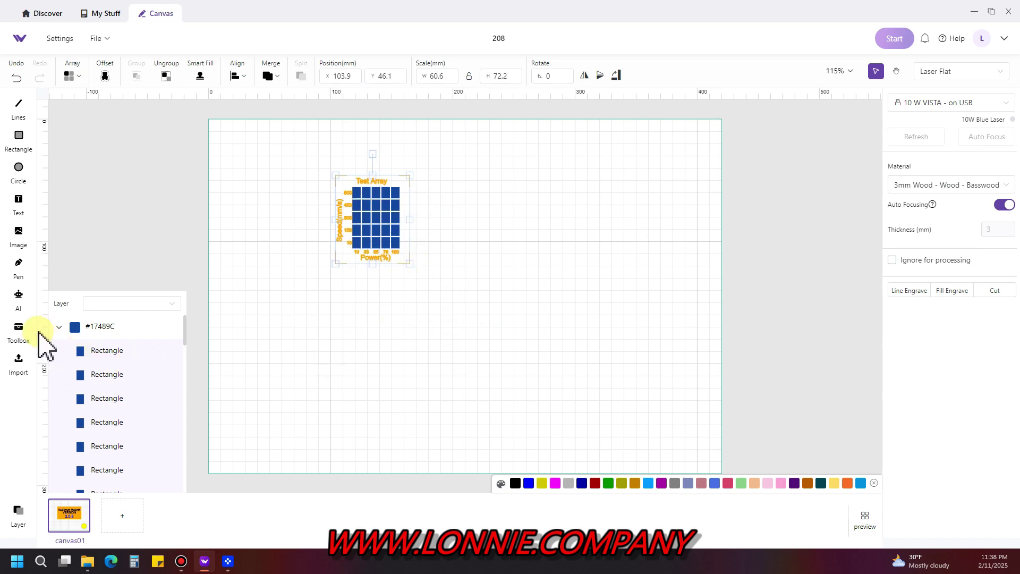
pyautogui.click(19, 330)
pyautogui.click(56, 362)
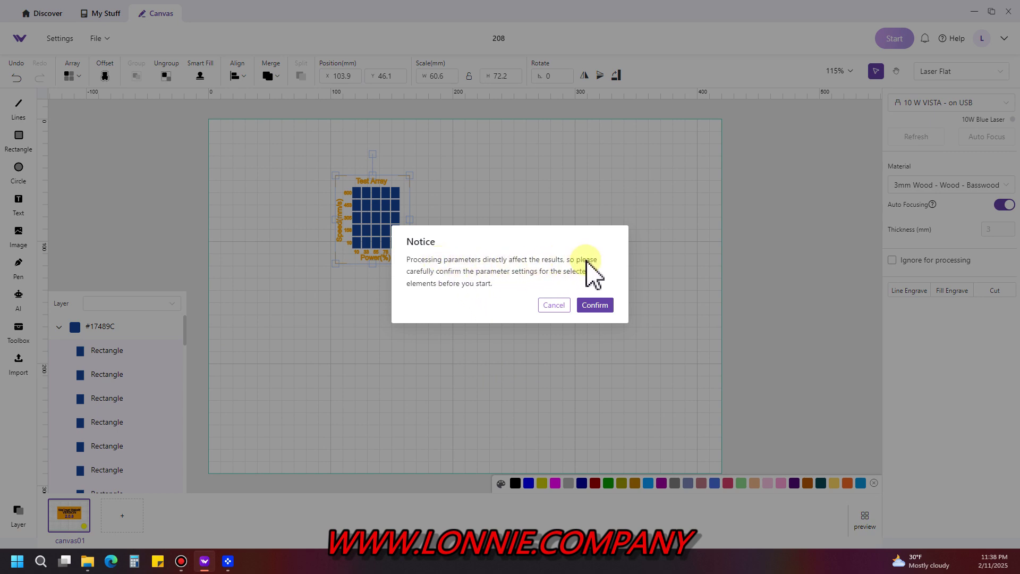
pyautogui.click(595, 304)
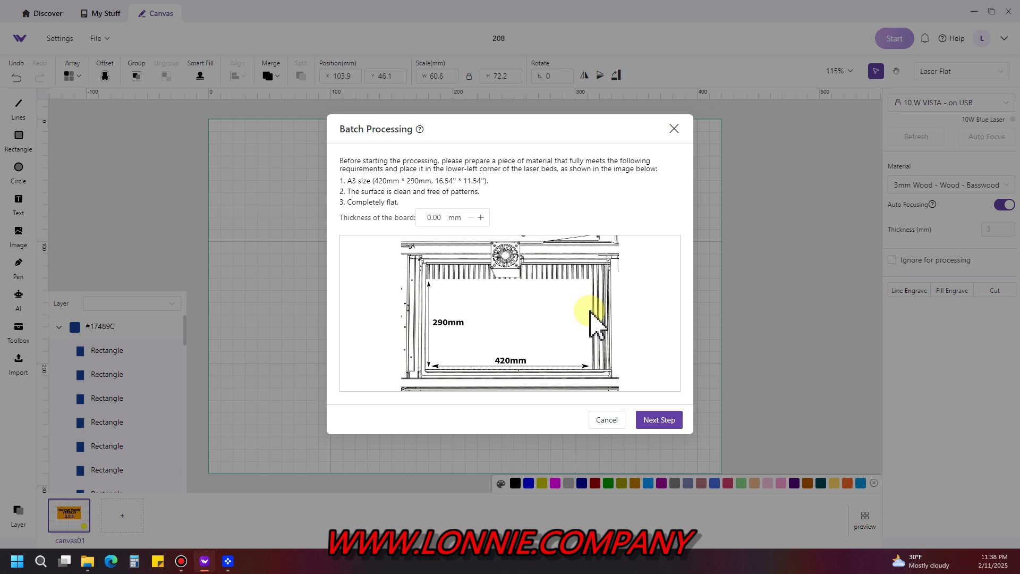
pyautogui.click(430, 218)
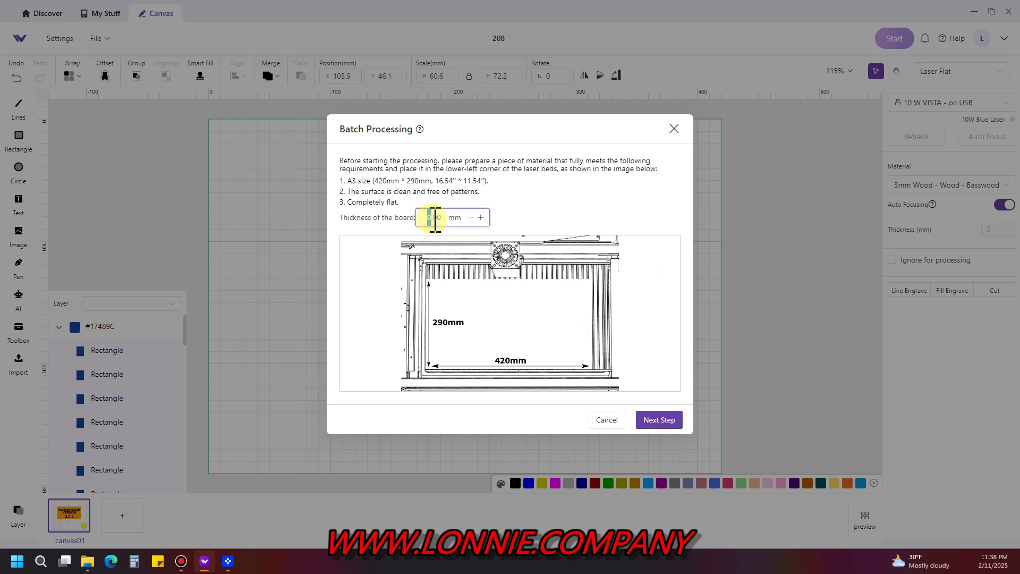
# Enter a 3 mm board thickness and proceed with object length and width left at 0 mm.
pyautogui.write('3')
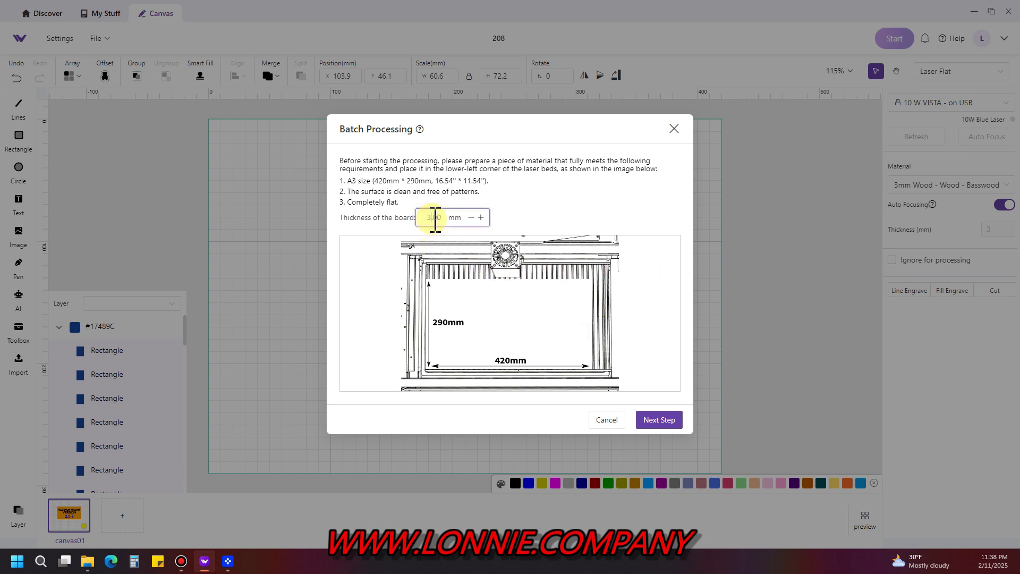
pyautogui.click(659, 420)
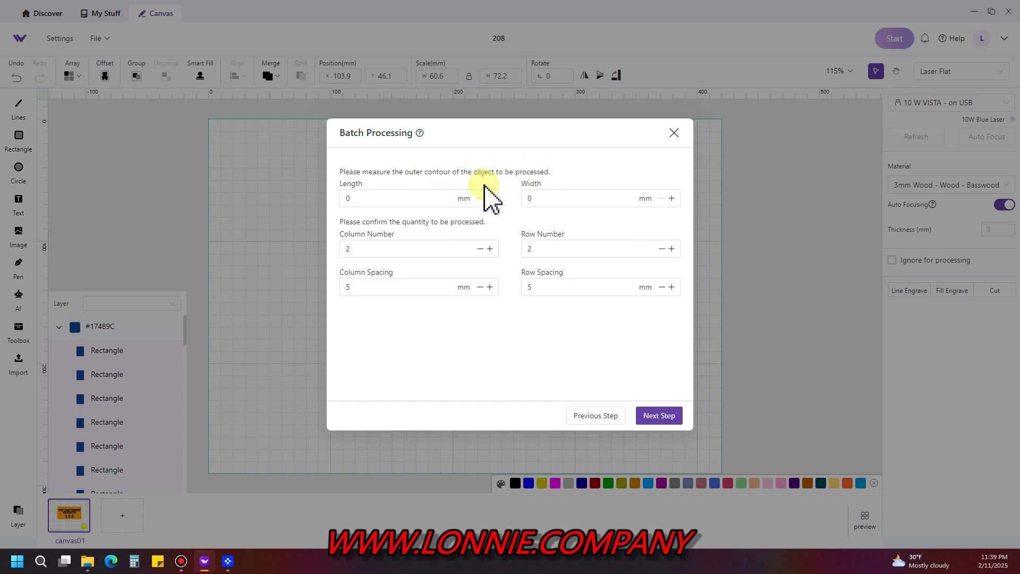
pyautogui.click(363, 200)
pyautogui.click(551, 199)
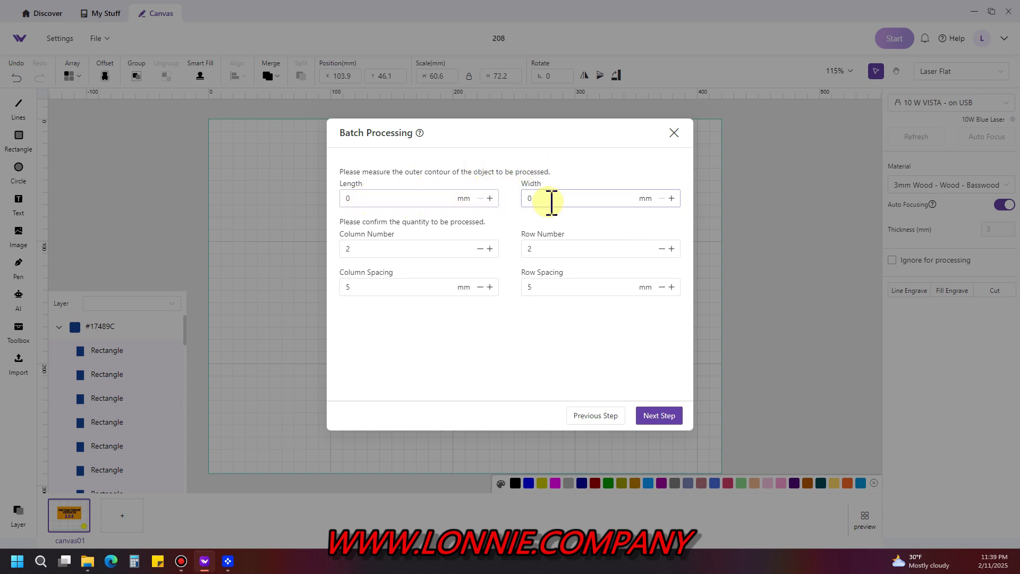
pyautogui.click(467, 251)
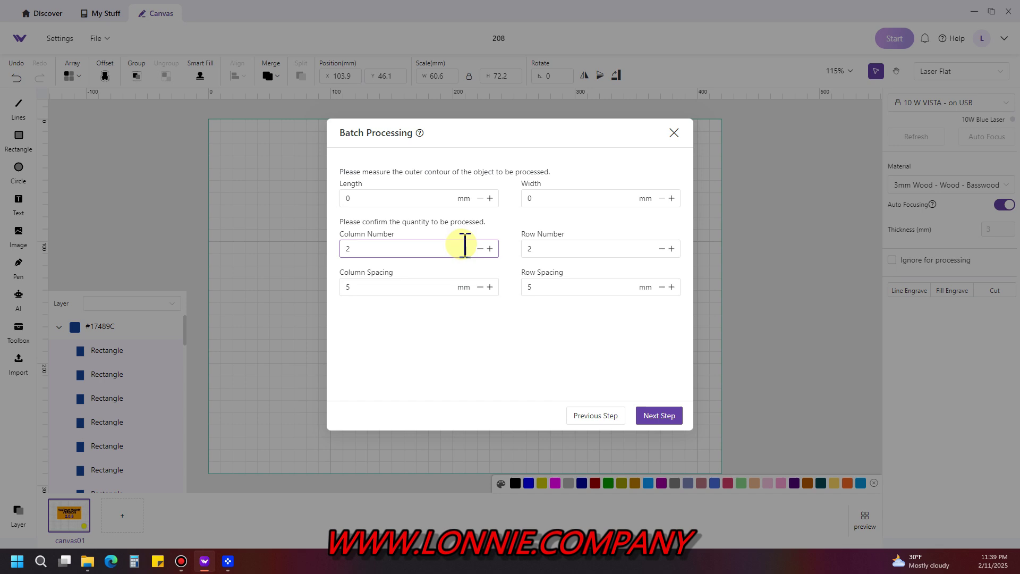
pyautogui.click(659, 416)
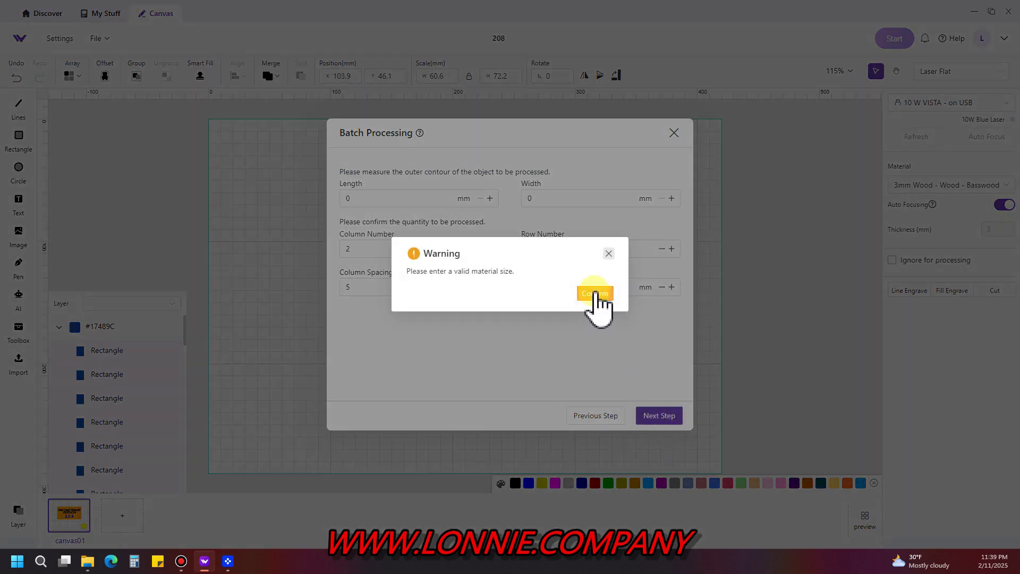
# Dismiss the invalid material size warning and start a Jigsaw Puzzle from the toolbox.
pyautogui.click(609, 253)
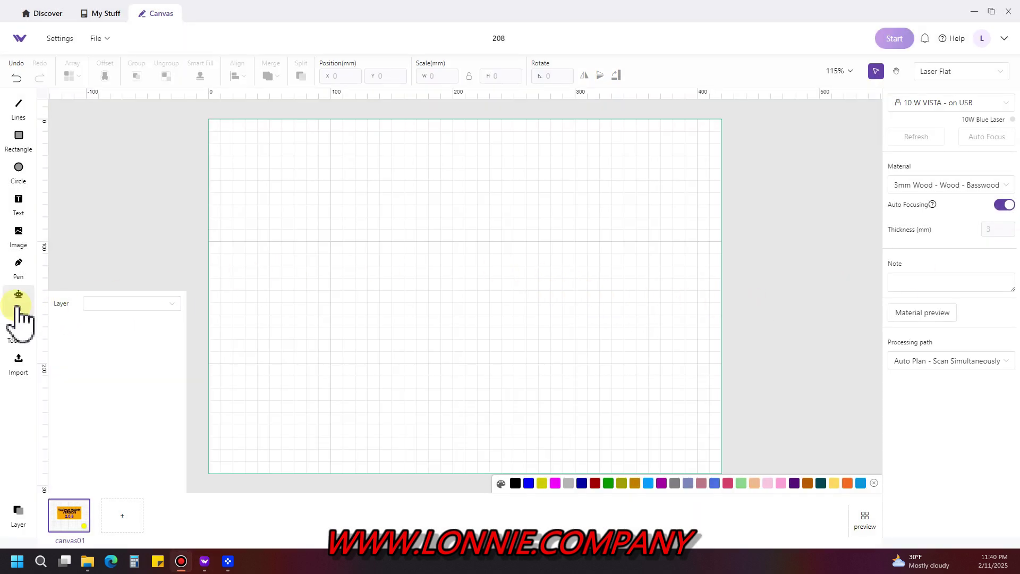
pyautogui.click(18, 331)
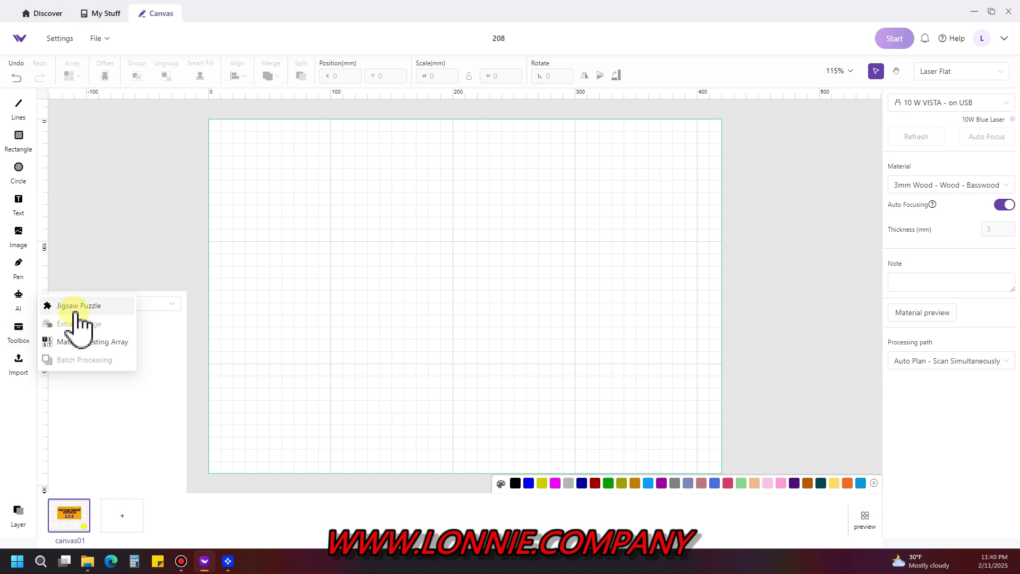
pyautogui.click(75, 306)
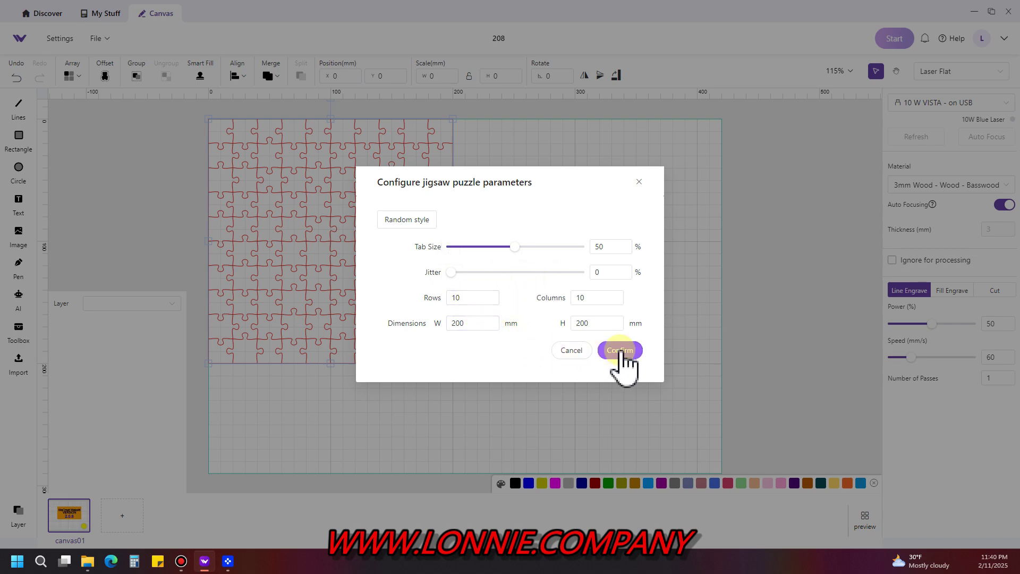
# Place the 200 × 200 mm, 10×10 puzzle and drag it to the canvas centre.
pyautogui.click(620, 351)
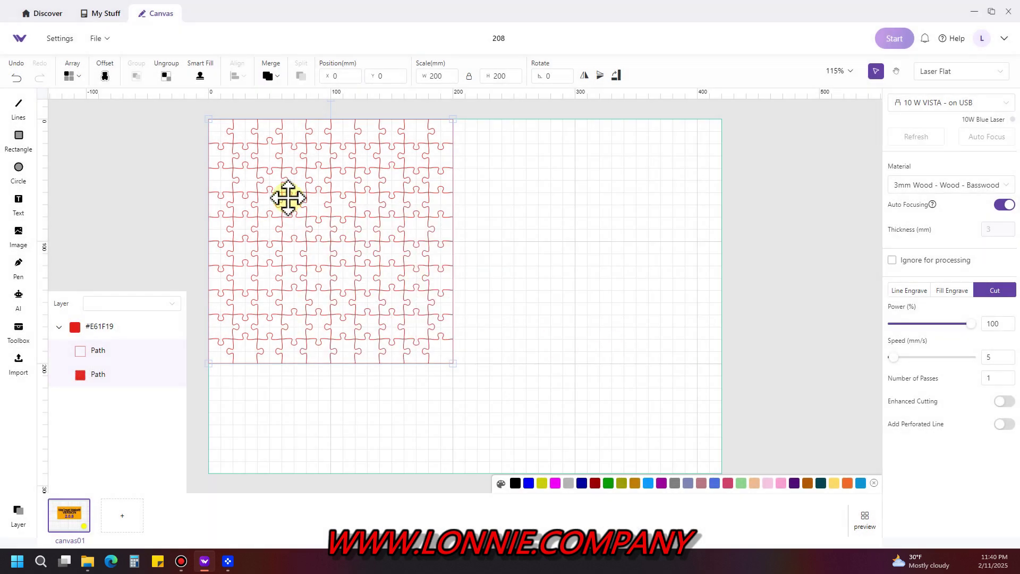
pyautogui.moveTo(192, 114); pyautogui.dragTo(470, 378)
pyautogui.moveTo(376, 273); pyautogui.dragTo(512, 321)
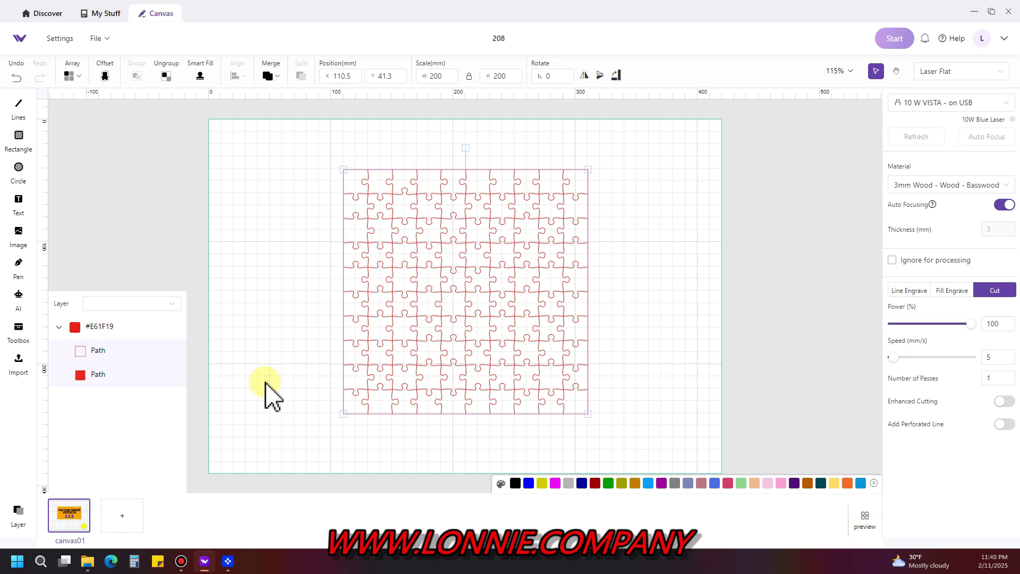
# Import the 'training' image, accepting scale-to-fit.
pyautogui.click(19, 359)
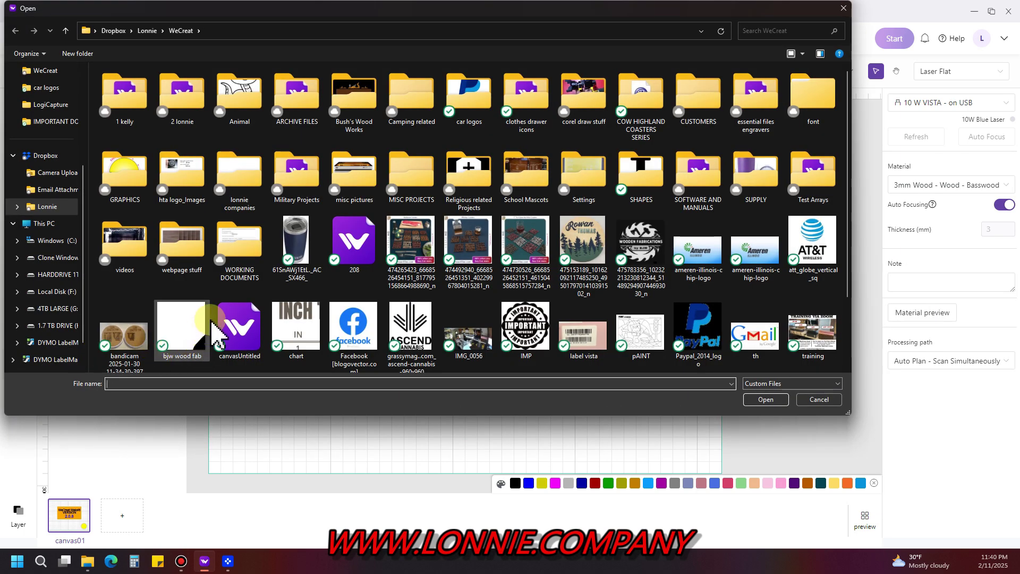
pyautogui.scroll(-2, 340, 273)
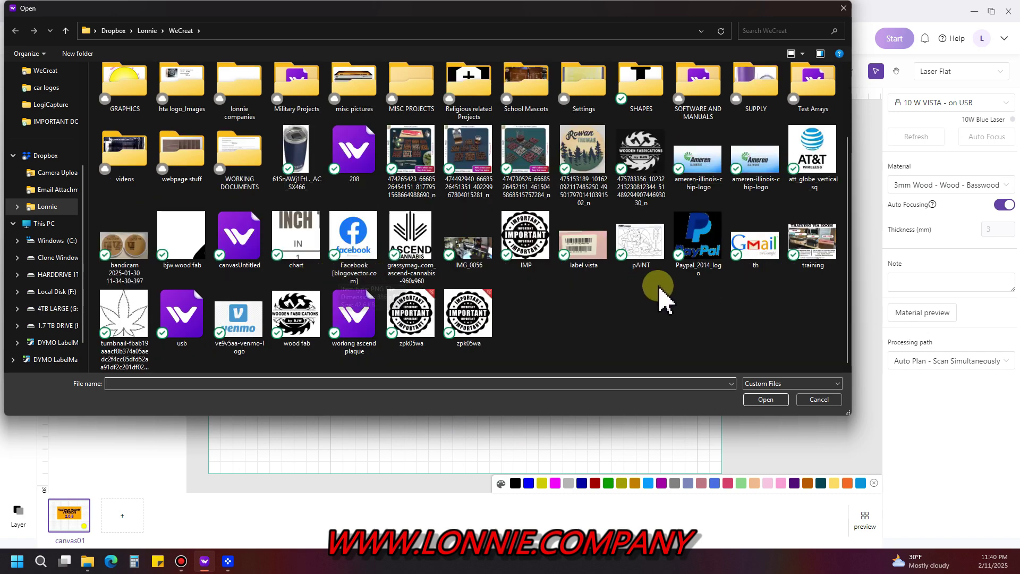
pyautogui.click(797, 243)
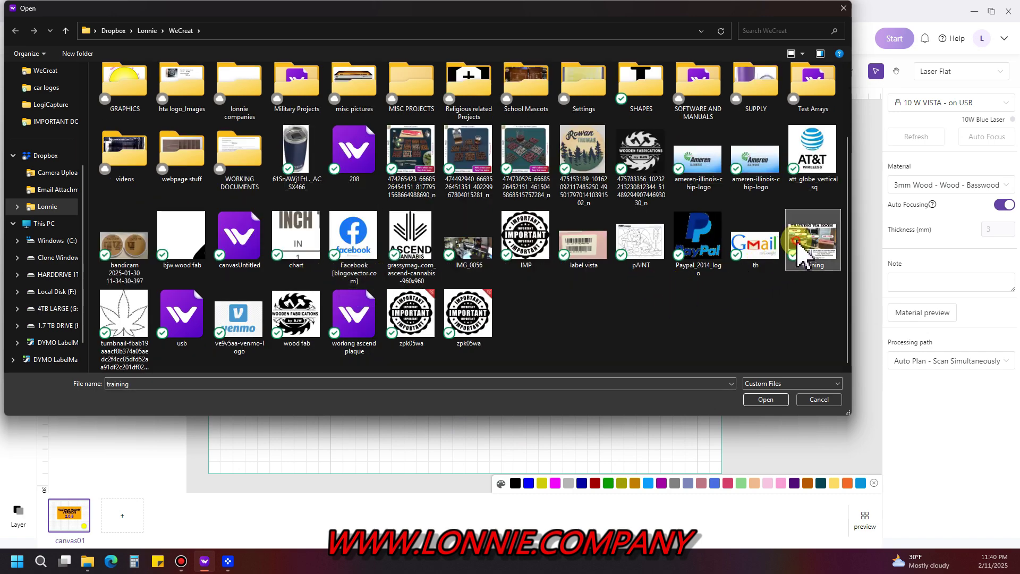
pyautogui.doubleClick(805, 256)
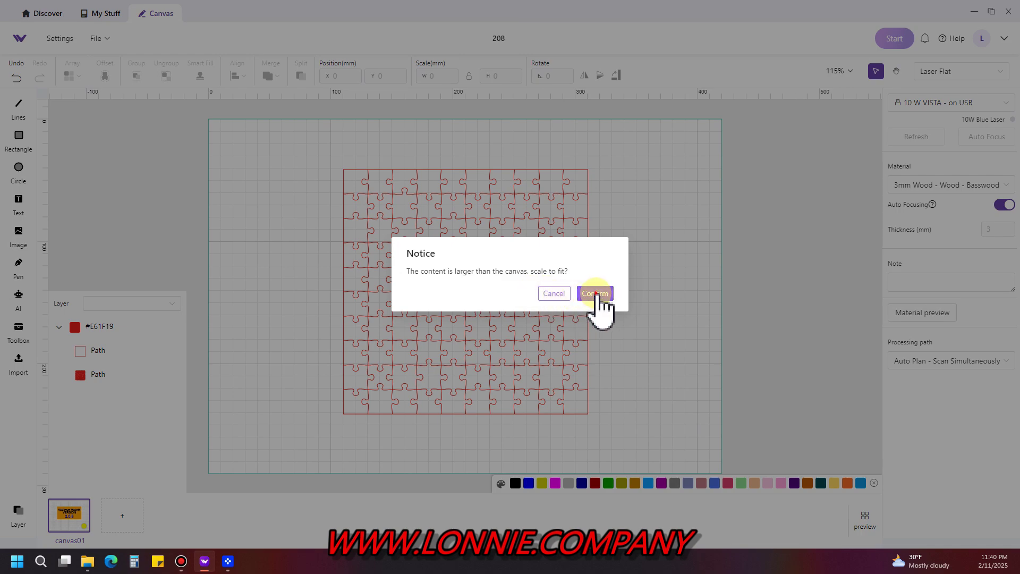
pyautogui.click(596, 294)
# Fit the image at about 200 mm wide over the puzzle, then select all and delete.
pyautogui.moveTo(221, 159); pyautogui.dragTo(239, 205)
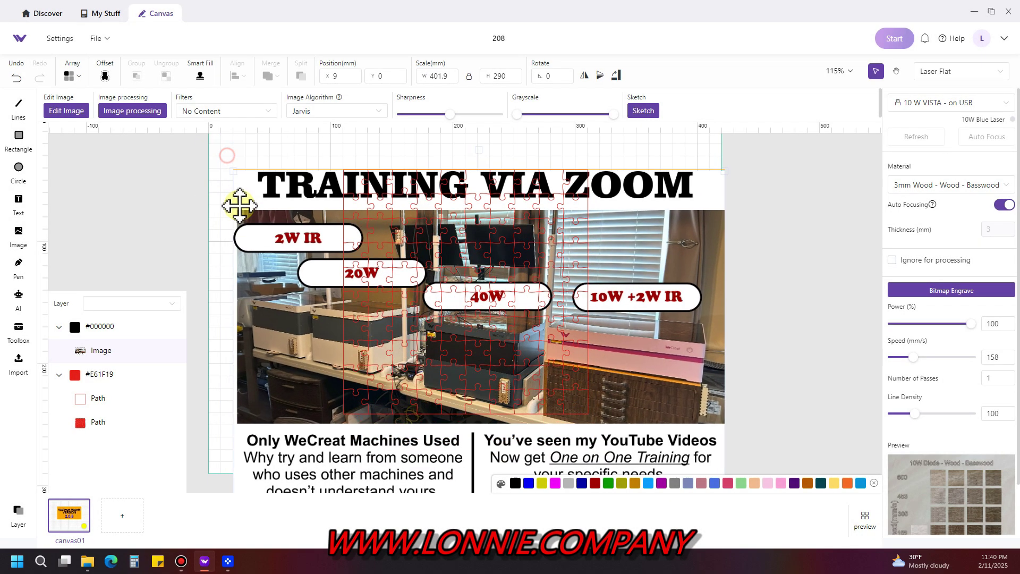
pyautogui.moveTo(233, 170); pyautogui.dragTo(567, 364)
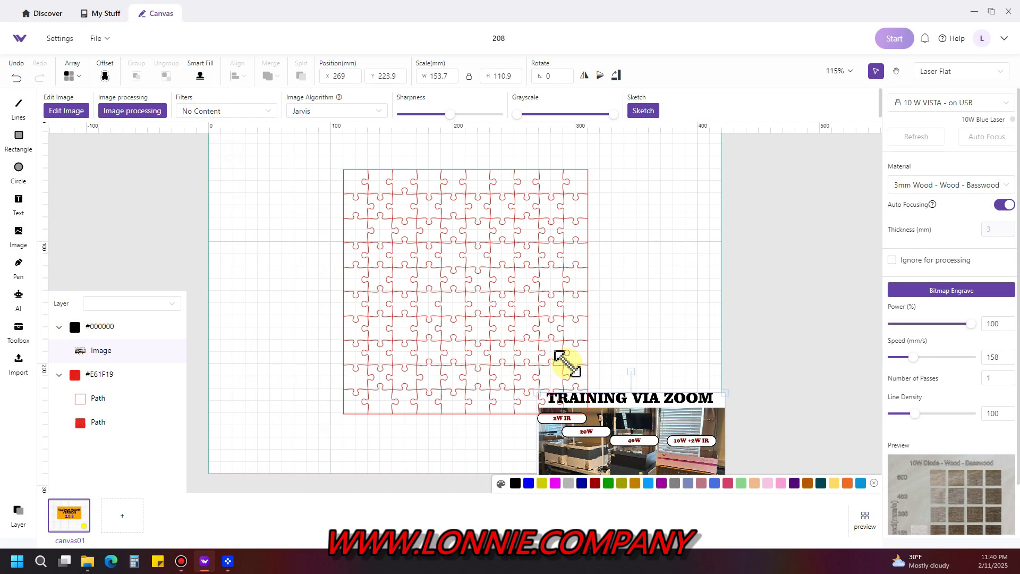
pyautogui.moveTo(624, 403); pyautogui.dragTo(431, 202)
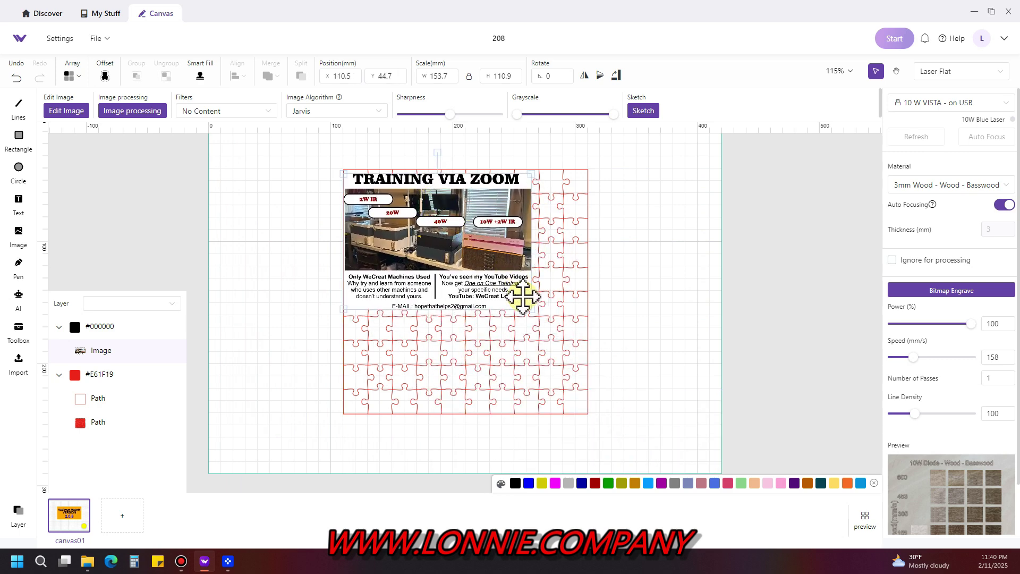
pyautogui.moveTo(531, 307); pyautogui.dragTo(572, 366)
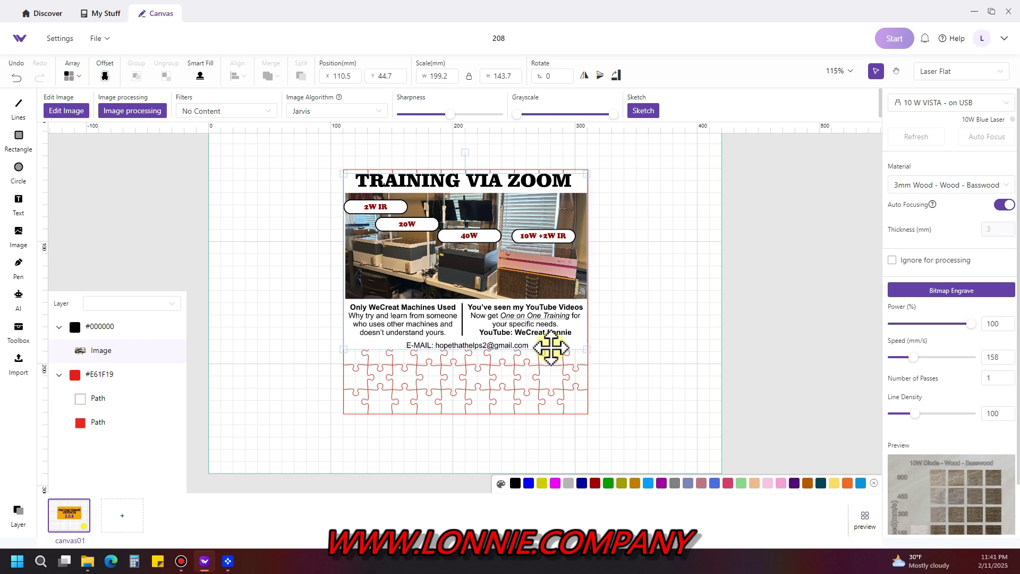
pyautogui.moveTo(493, 291); pyautogui.dragTo(492, 287)
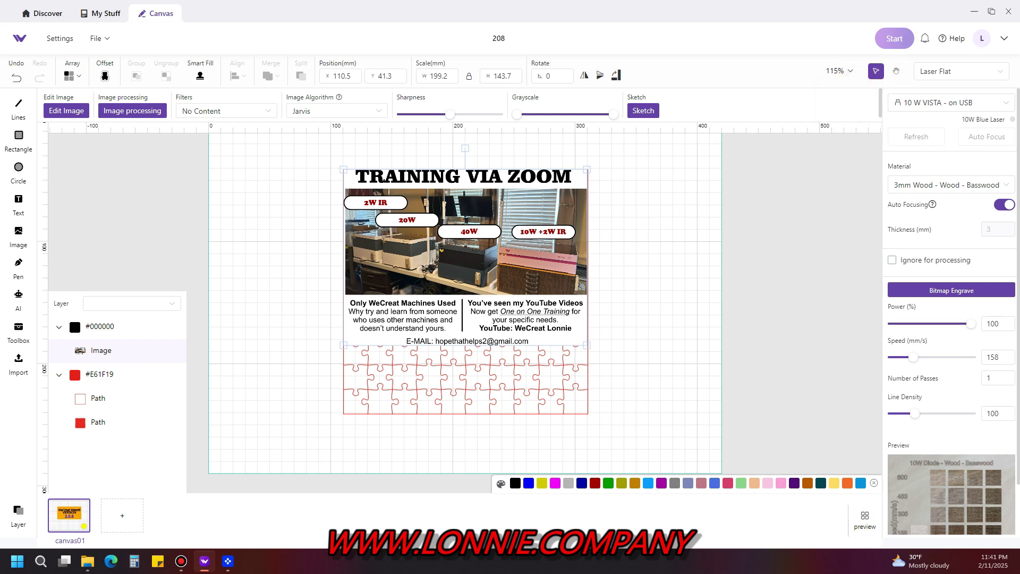
pyautogui.hotkey('ctrl', 'a')
pyautogui.press('Delete')
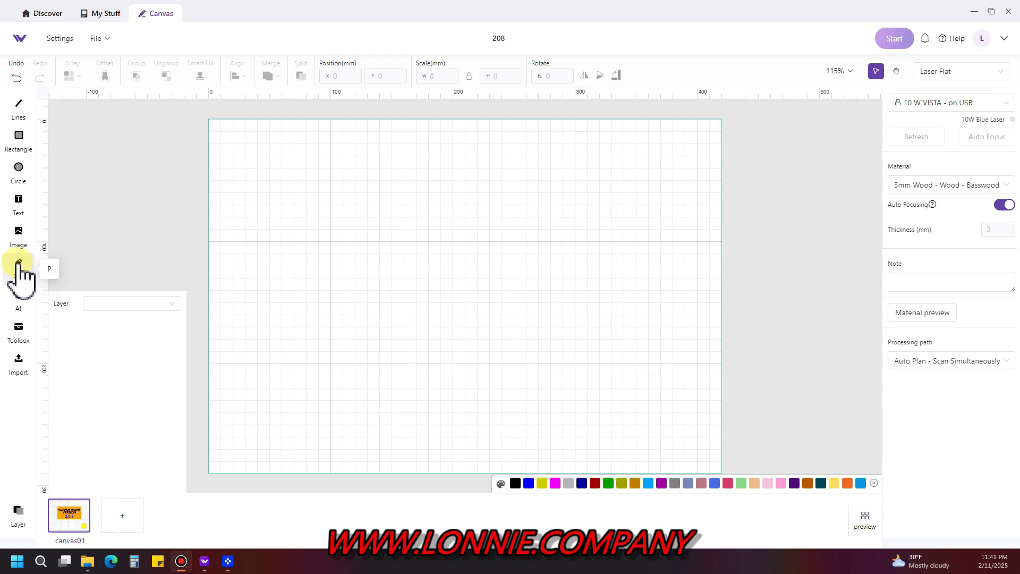
# Draw a four-anchor pen path, dragging curve handles to form an elongated oval loop.
pyautogui.click(19, 264)
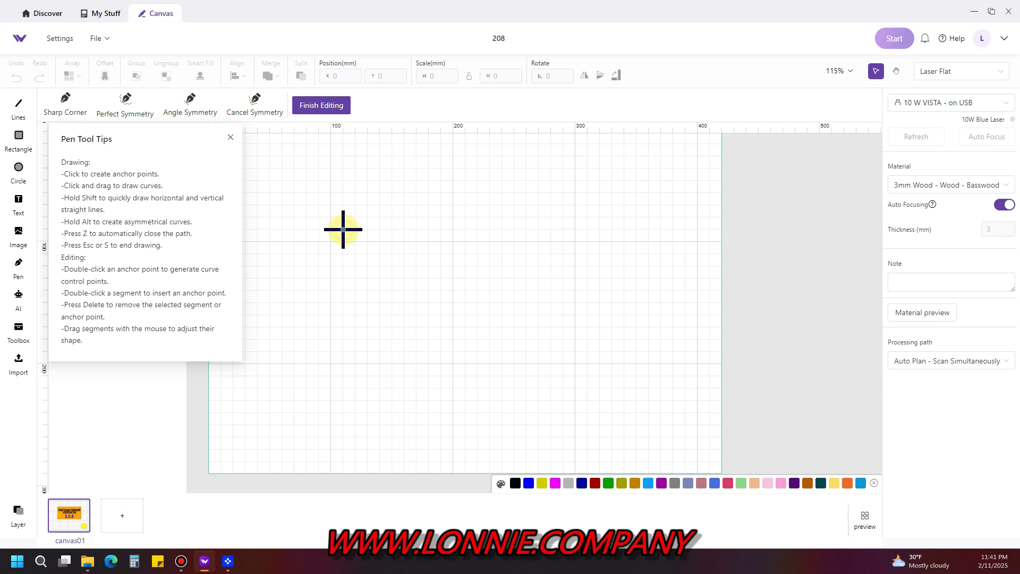
pyautogui.click(343, 229)
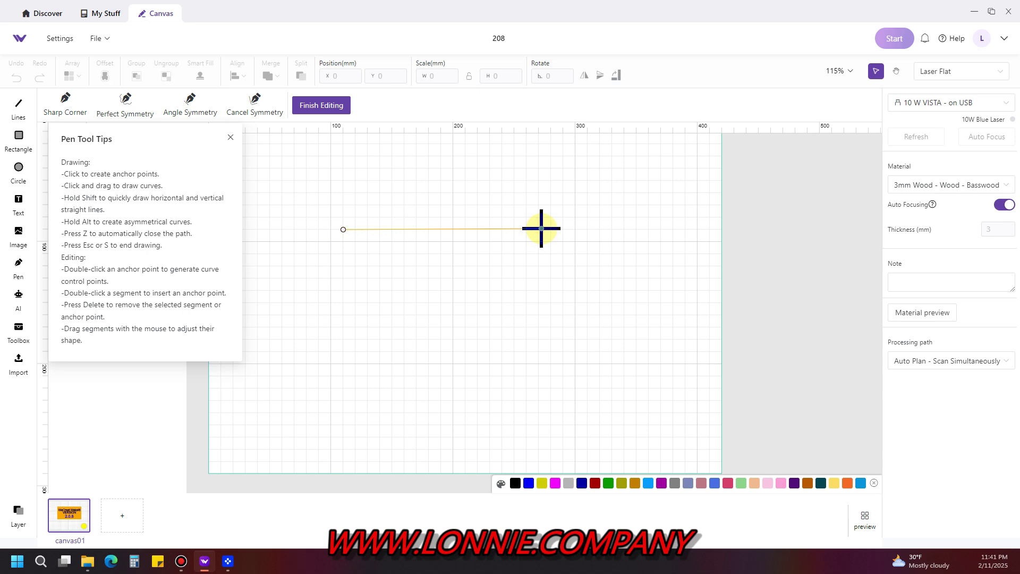
pyautogui.moveTo(542, 231); pyautogui.dragTo(494, 287)
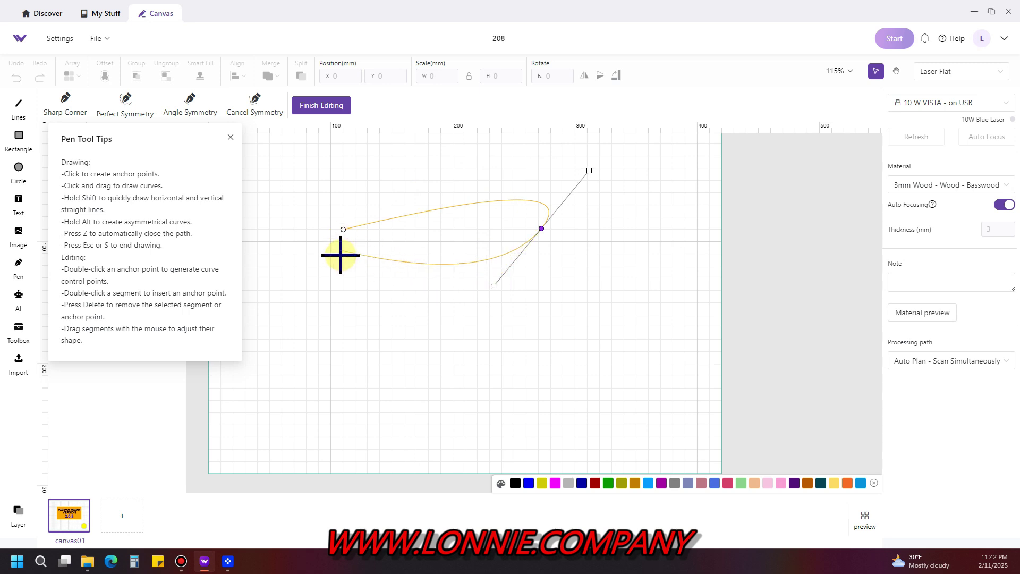
pyautogui.moveTo(343, 266); pyautogui.dragTo(424, 189)
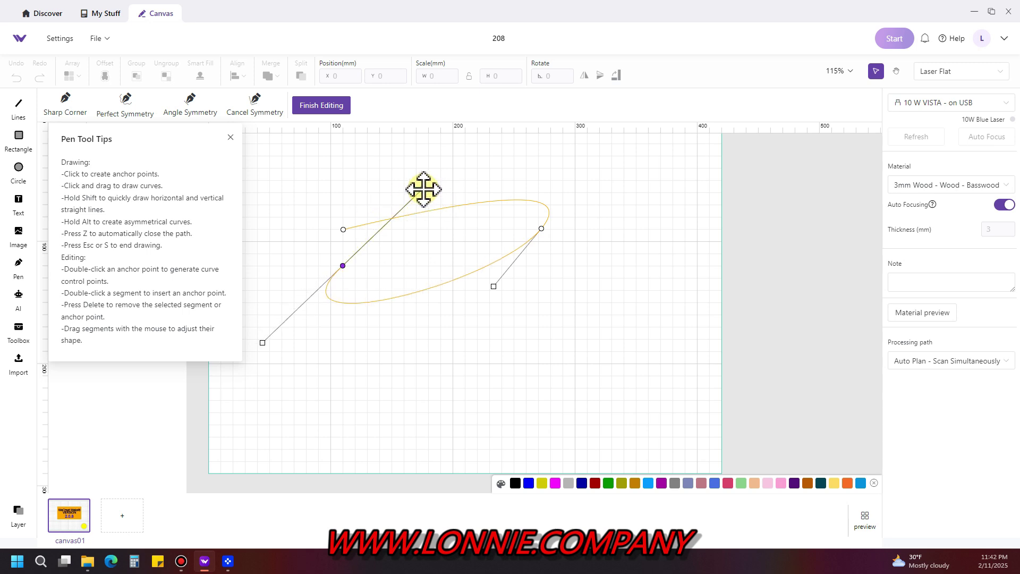
pyautogui.moveTo(423, 189); pyautogui.dragTo(423, 189)
# Add and insert extra anchor points on the pen path to reshape its curve.
pyautogui.click(423, 189)
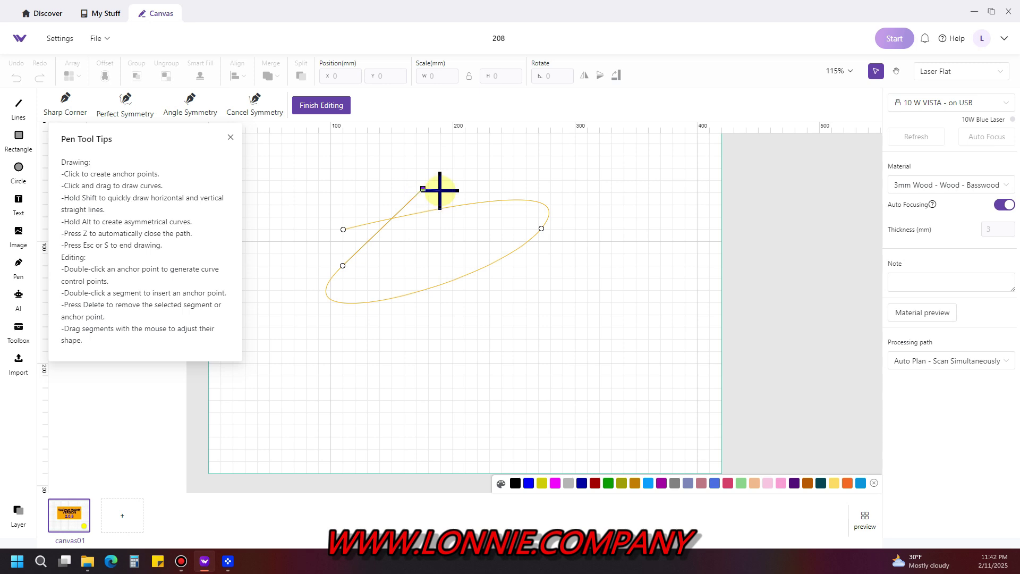
pyautogui.click(440, 190)
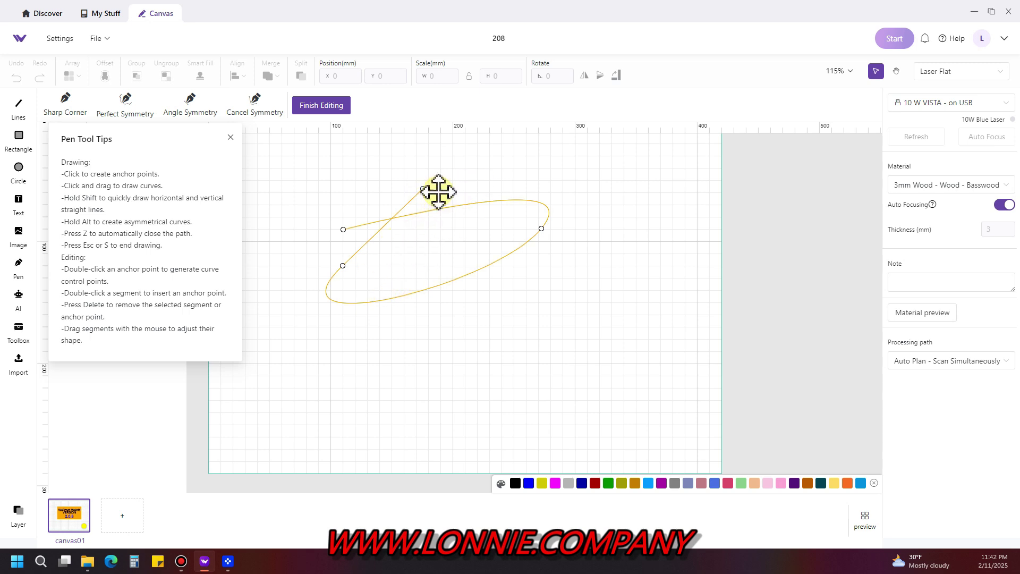
pyautogui.click(437, 212)
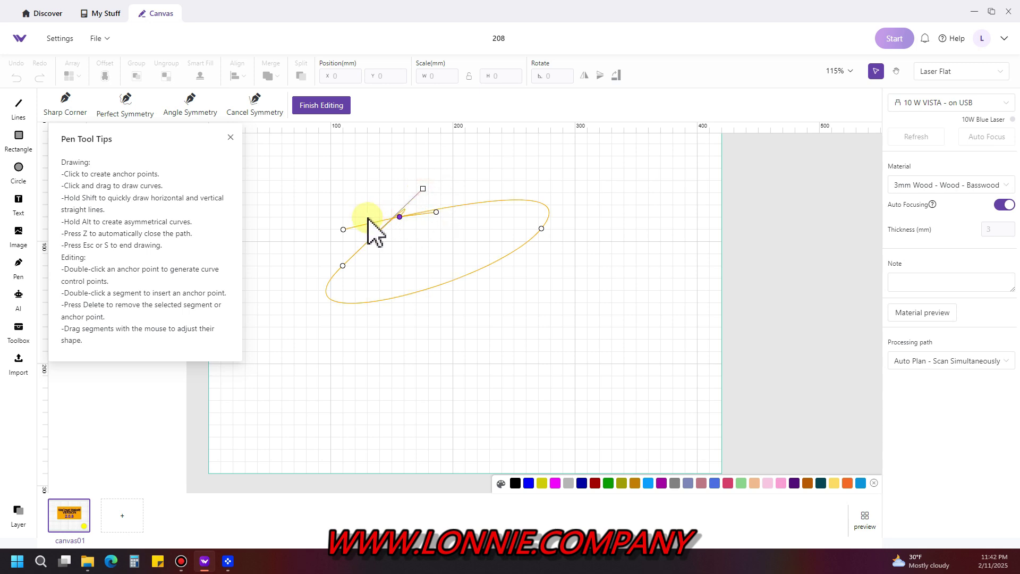
pyautogui.click(344, 227)
pyautogui.click(345, 264)
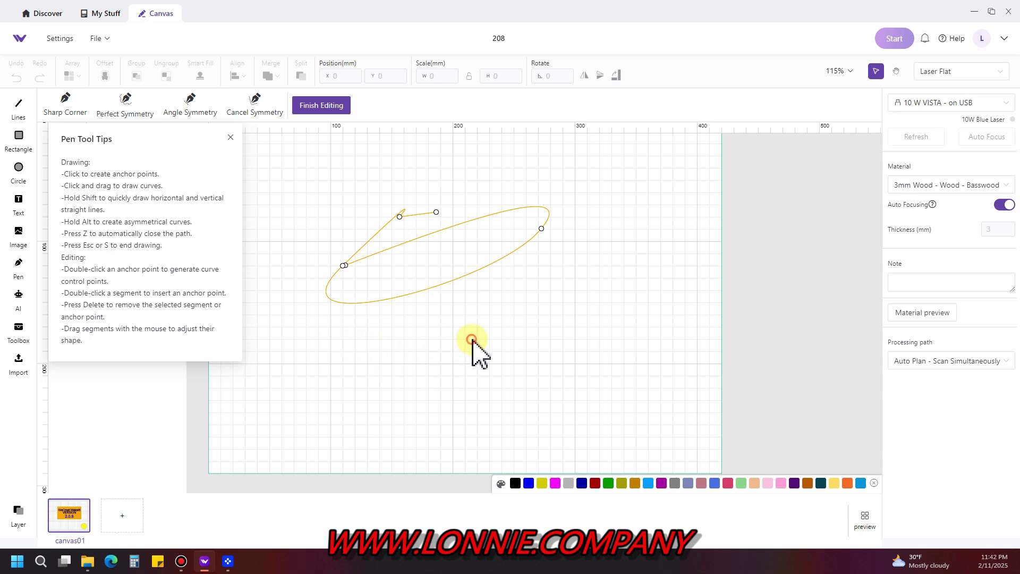
pyautogui.click(483, 344)
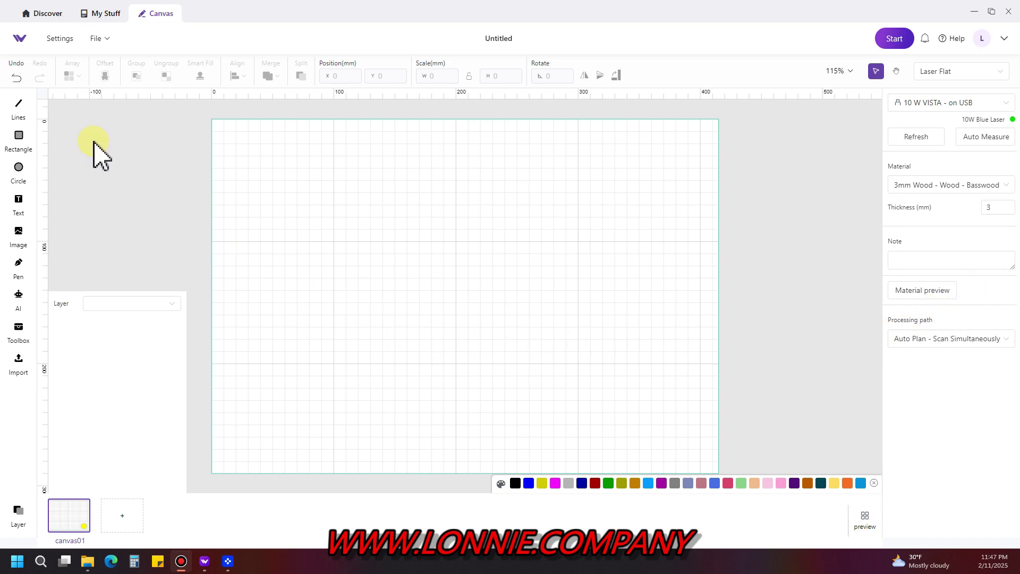
# Open Settings and scroll to the 0.00 mm flat surface processing offset, showing its help.
pyautogui.click(60, 38)
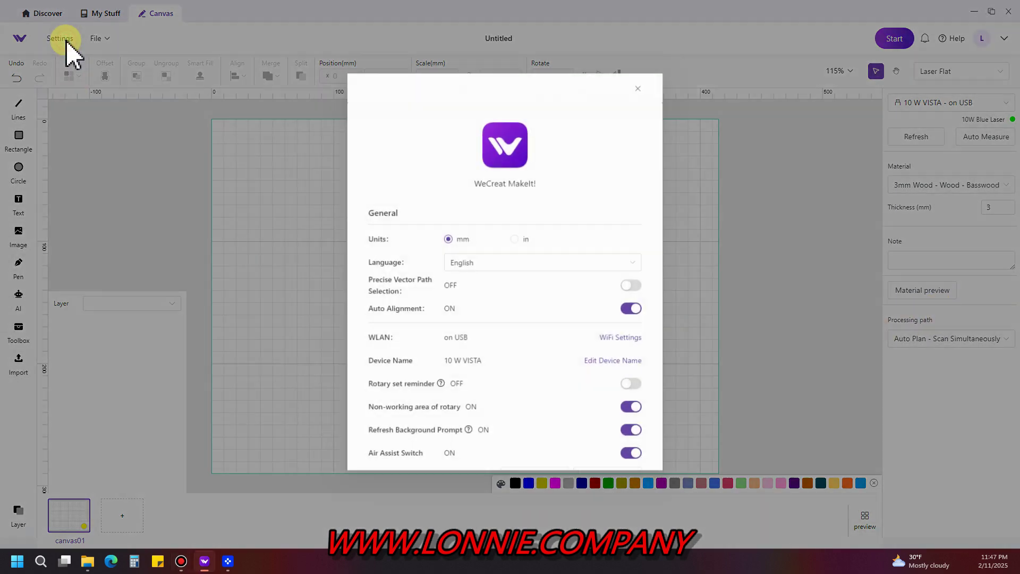
pyautogui.scroll(-1, 437, 252)
pyautogui.scroll(-4, 436, 252)
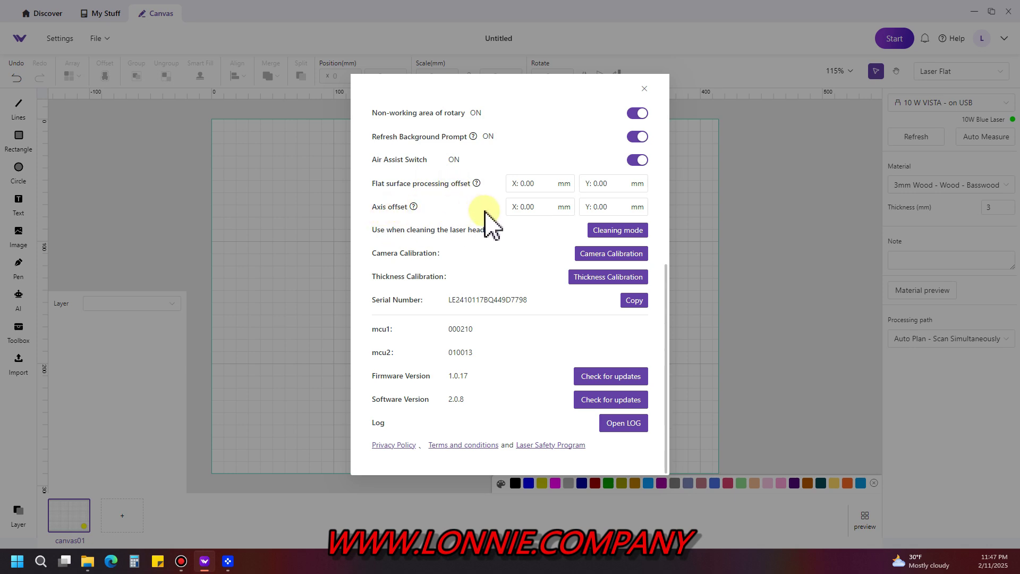
pyautogui.moveTo(477, 183)
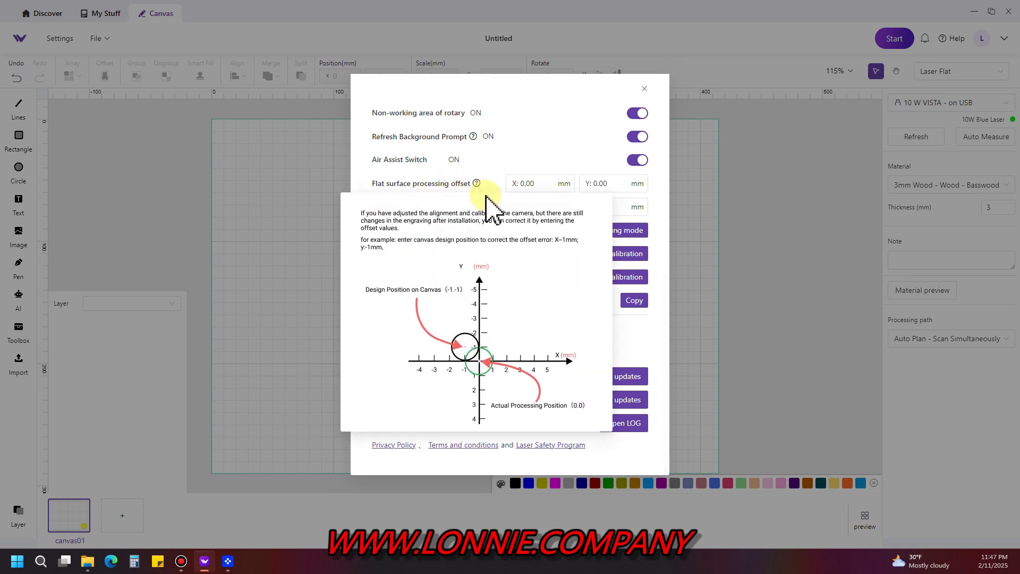